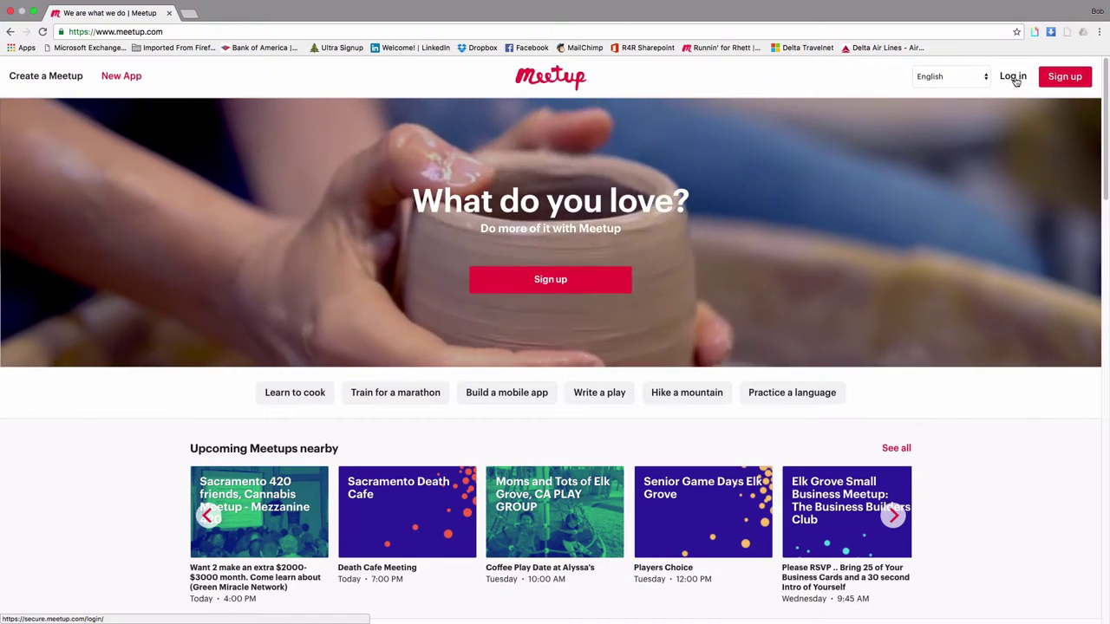
Open the Meetup login page and clear the prefilled email and saved password.
click(1014, 77)
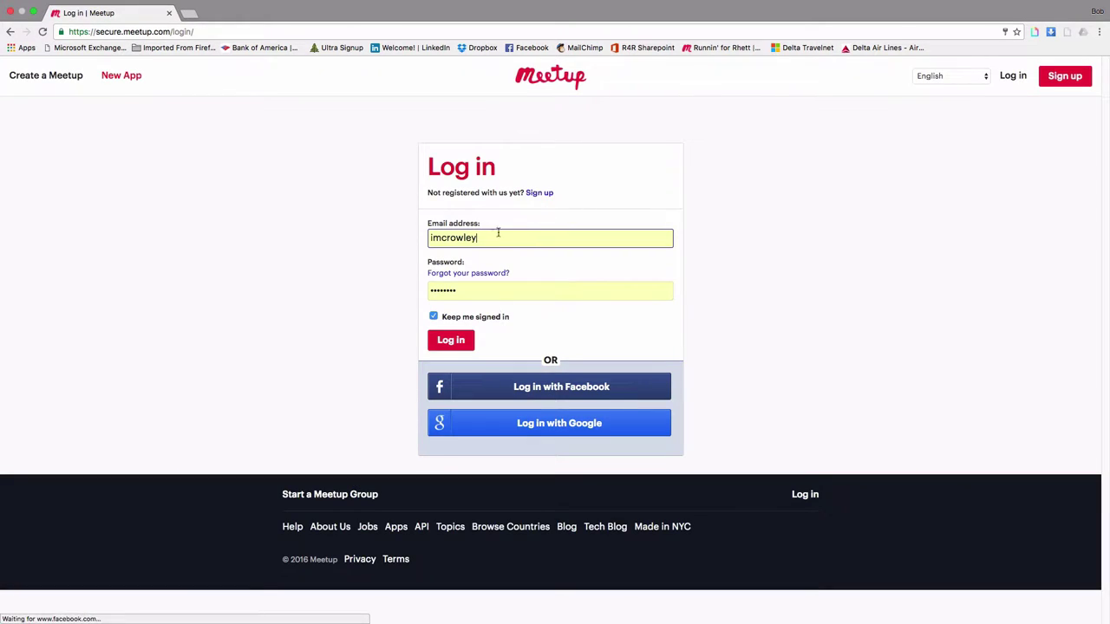
double_click(499, 235)
key(BackSpace)
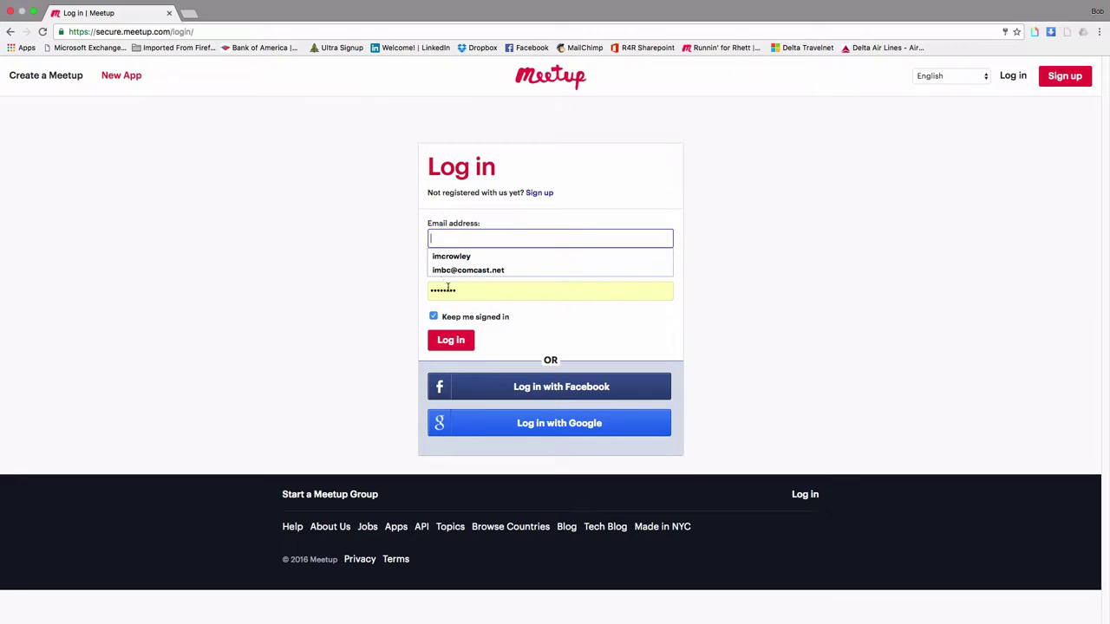
key(Tab)
key(BackSpace)
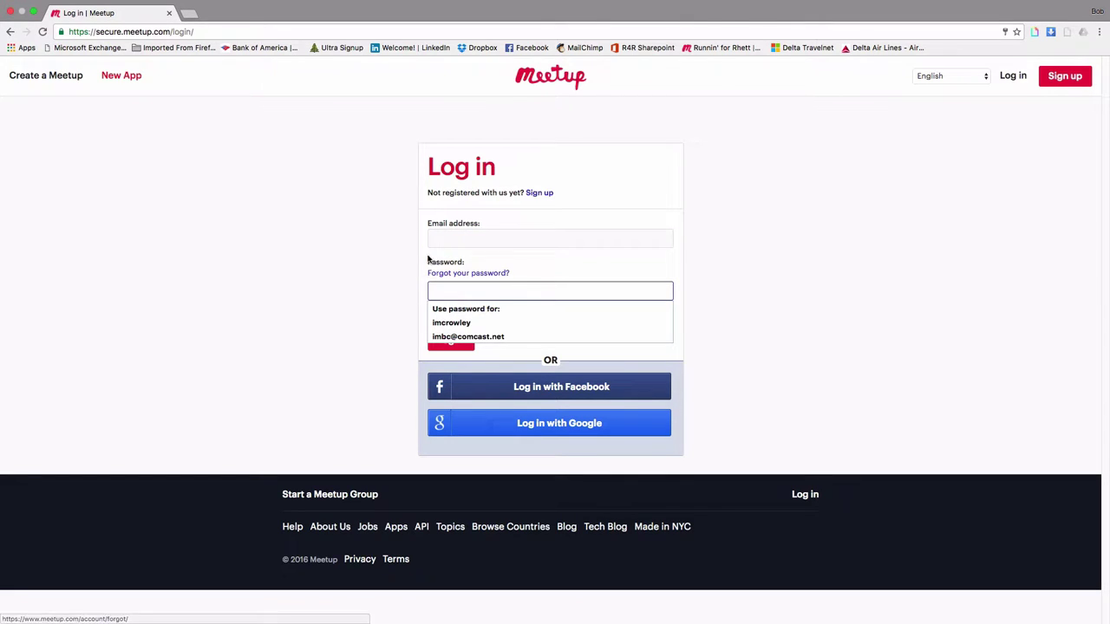
key(shift+Tab)
Enter the member's email and password, turn off Keep me signed in, and log in.
text(w)
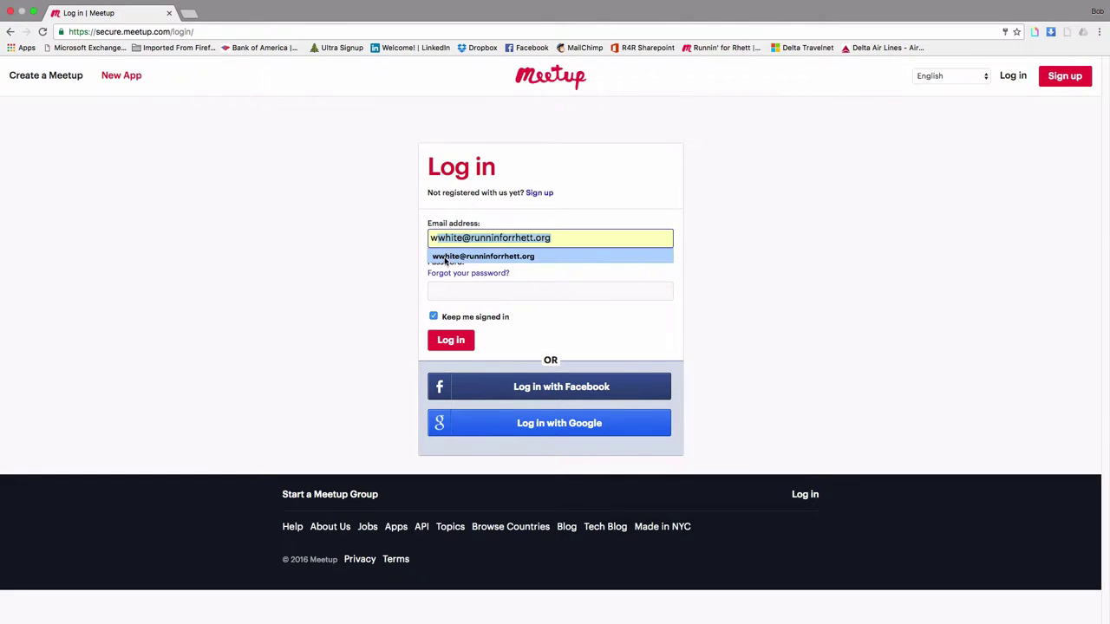
click(447, 257)
click(447, 291)
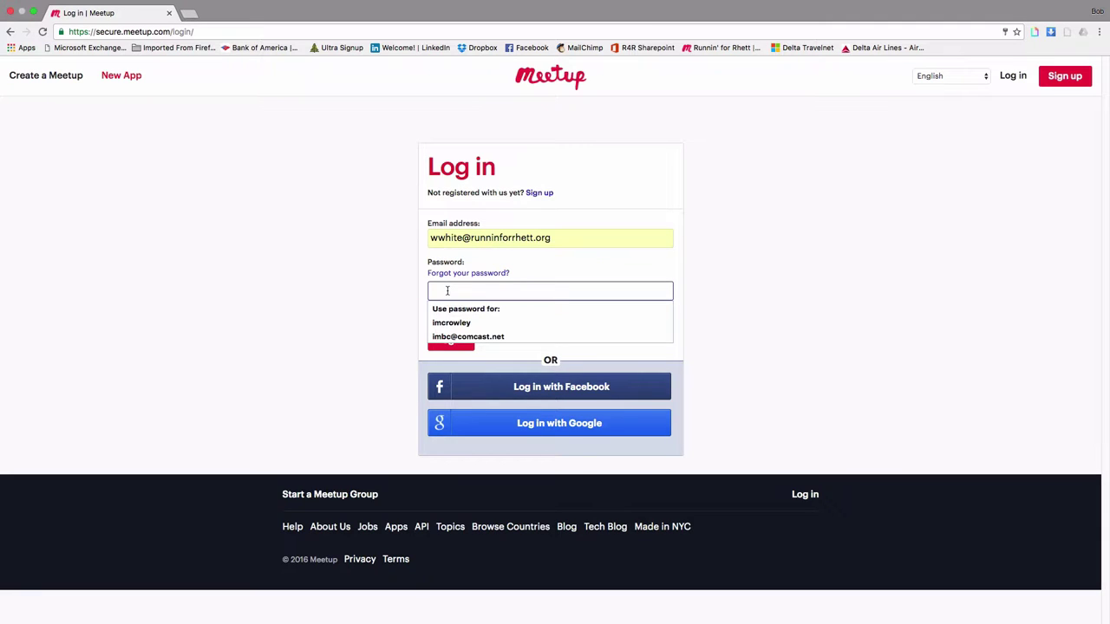
text(********)
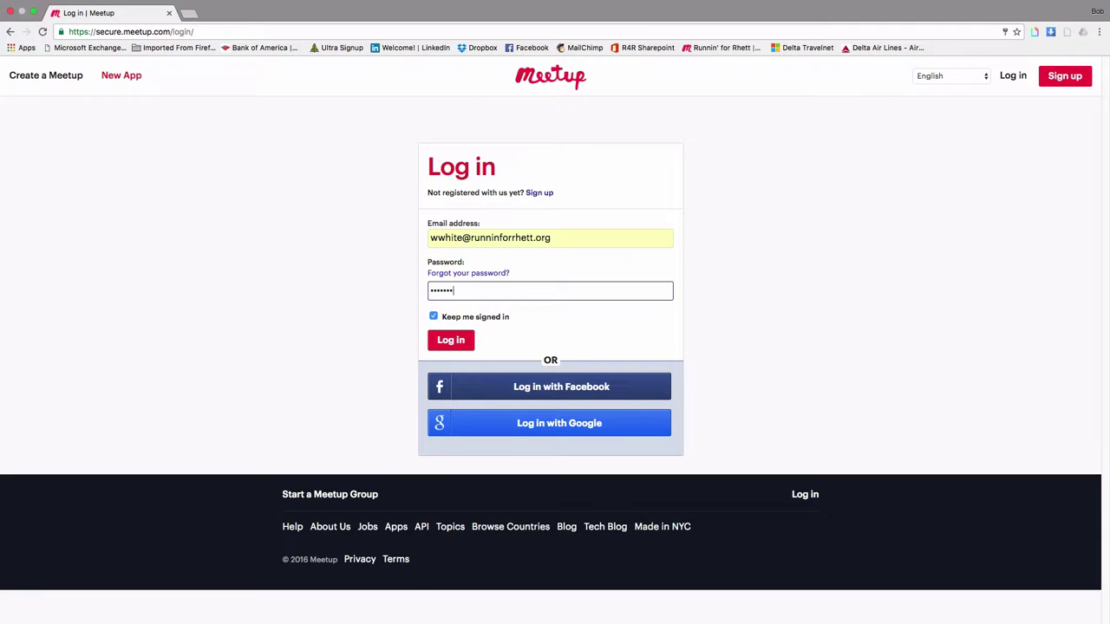
click(433, 316)
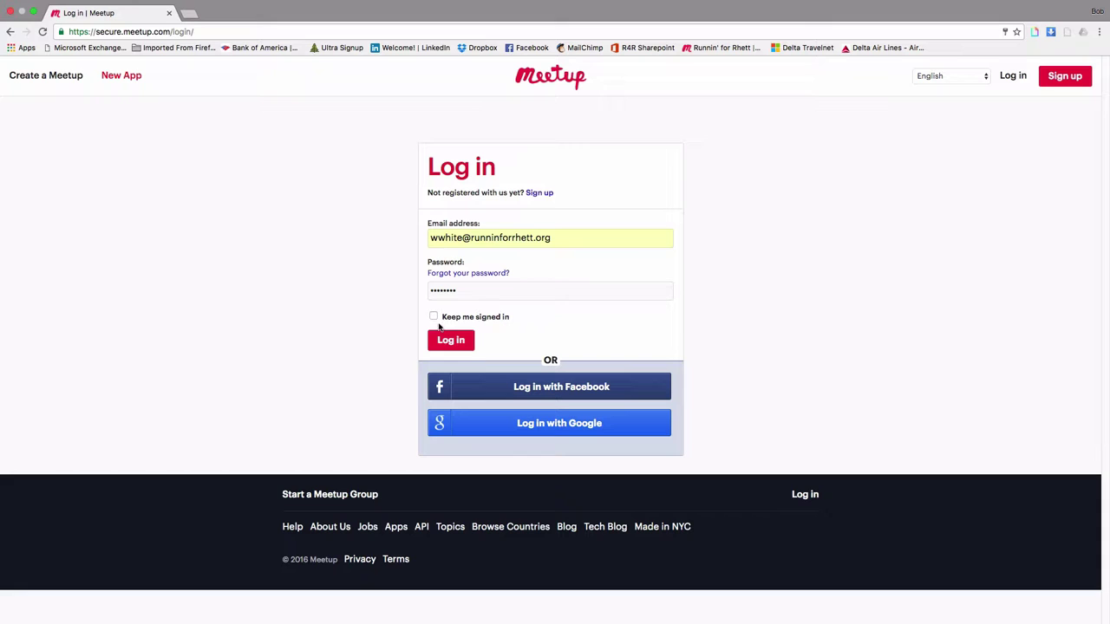
click(441, 341)
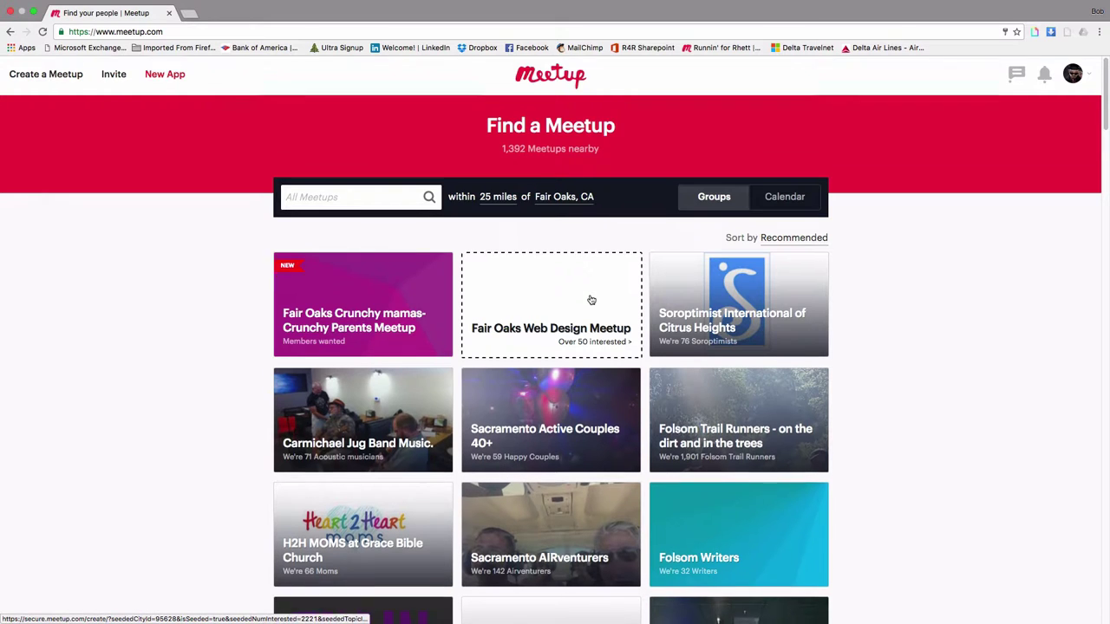
Scroll through the groups listed near Fair Oaks, CA, then back to the top.
scroll(589, 300, down, 5)
scroll(591, 300, down, 15)
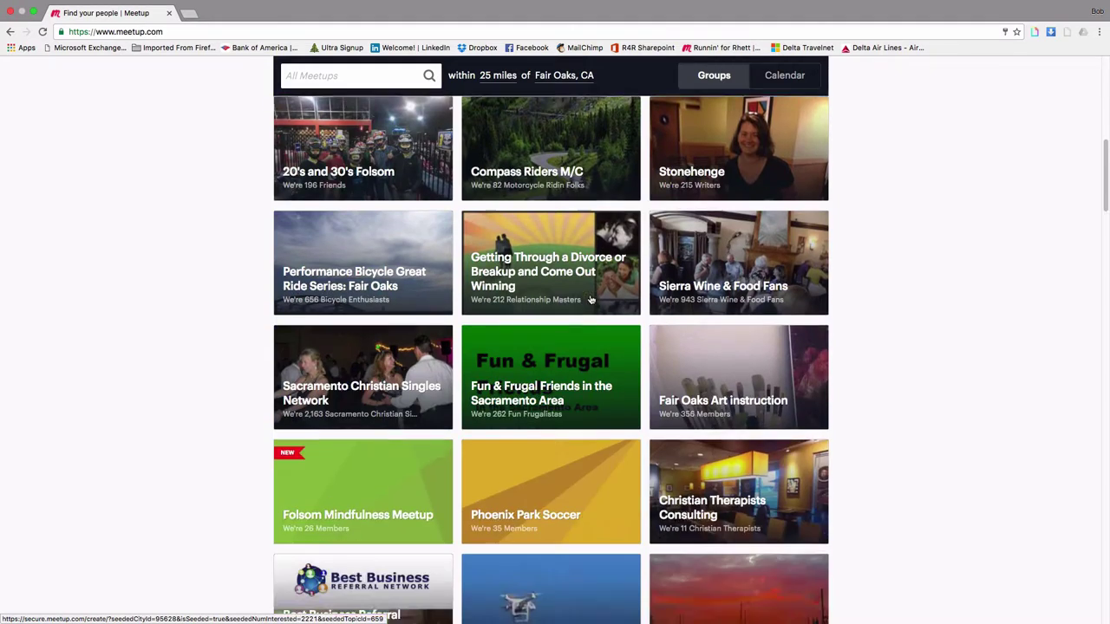
scroll(590, 300, down, 5)
scroll(591, 300, up, 20)
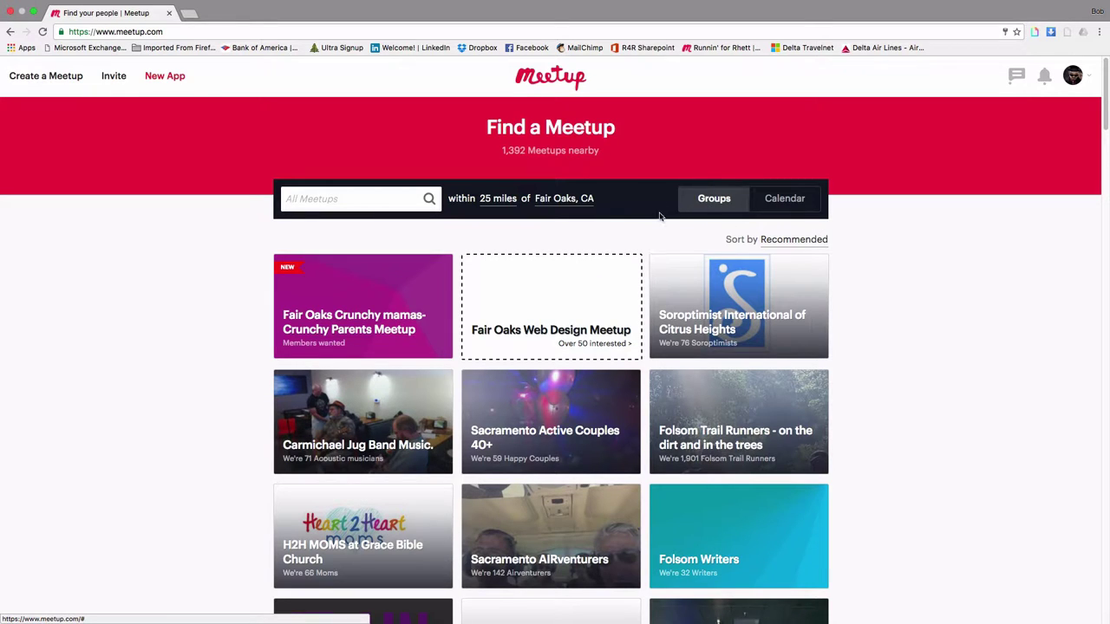
Search the All Meetups box for 'rhett'.
click(304, 199)
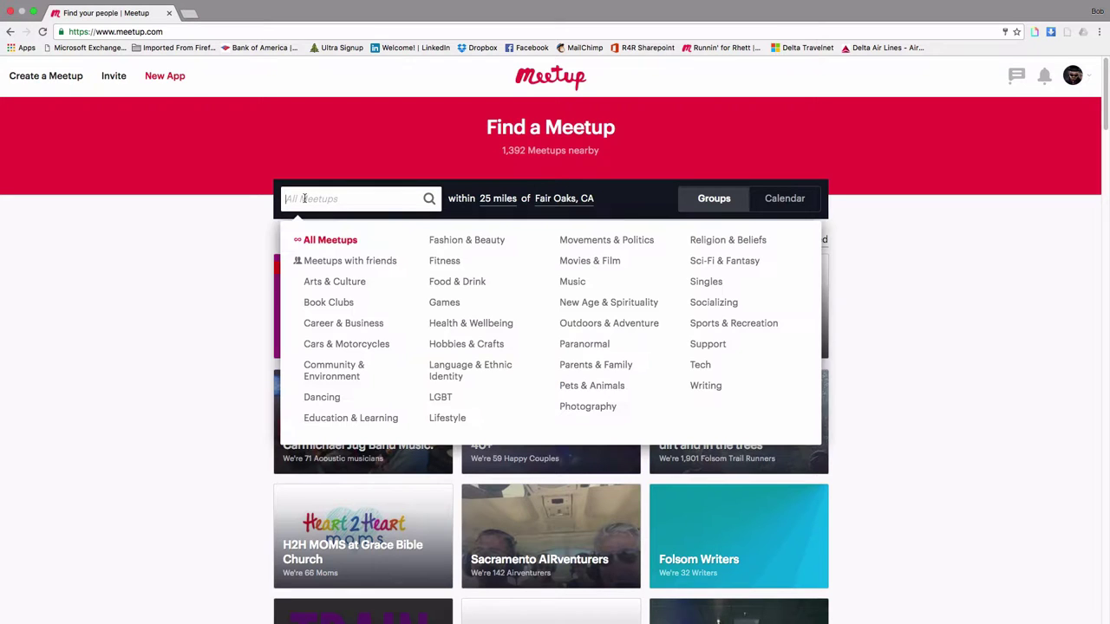
text(rhett)
click(428, 201)
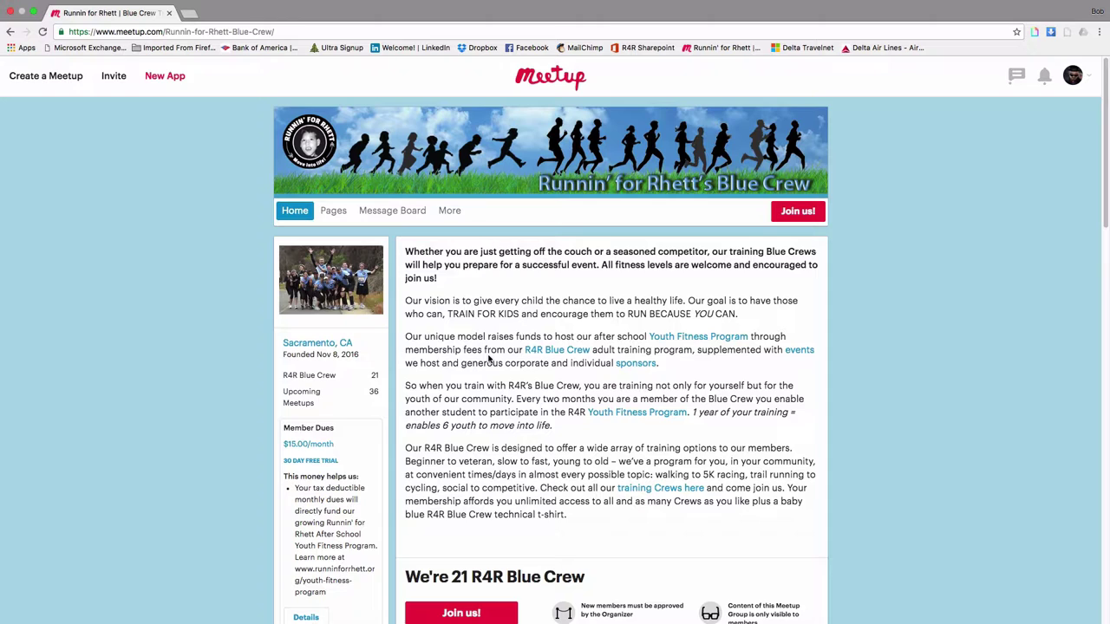
Look over the Runnin' for Rhett's Blue Crew group page and start joining with Join us!
scroll(490, 360, down, 3)
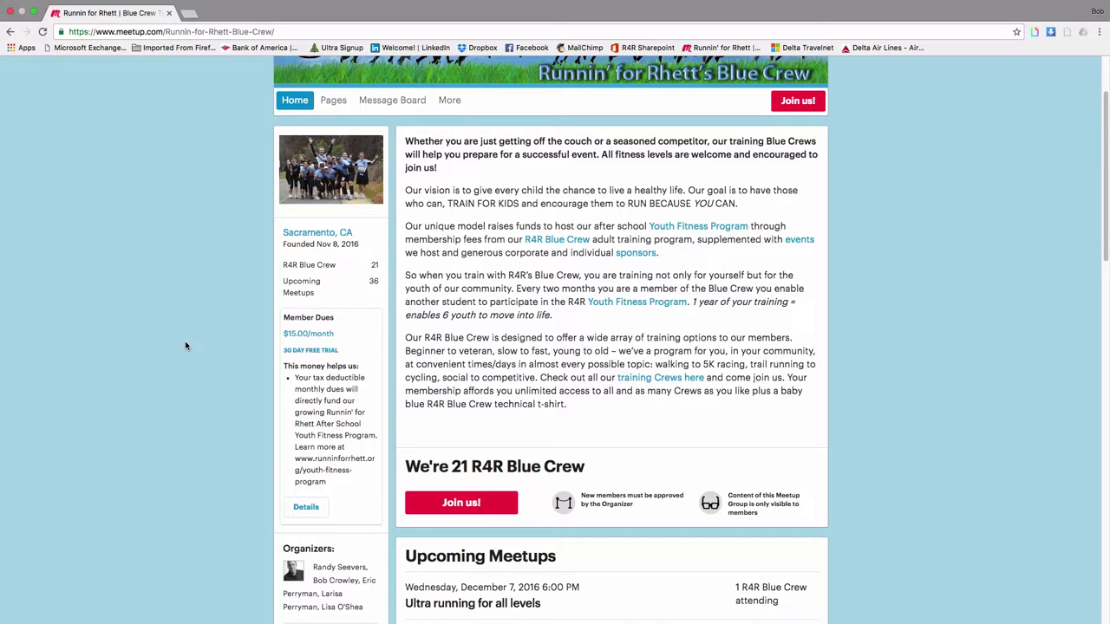
scroll(185, 345, down, 3)
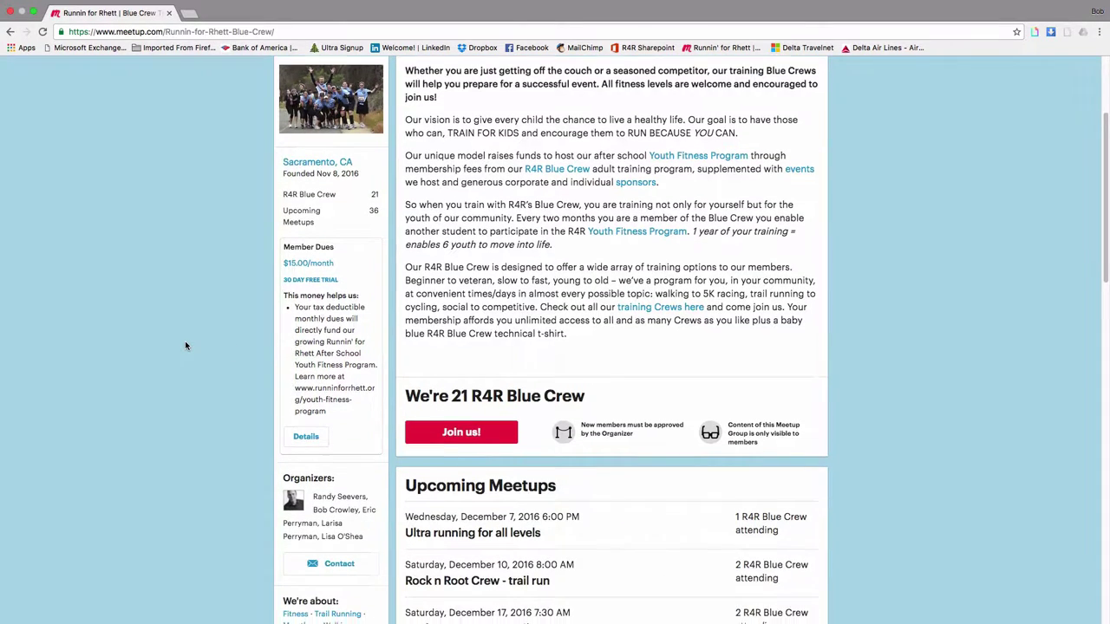
scroll(185, 345, up, 1)
click(444, 433)
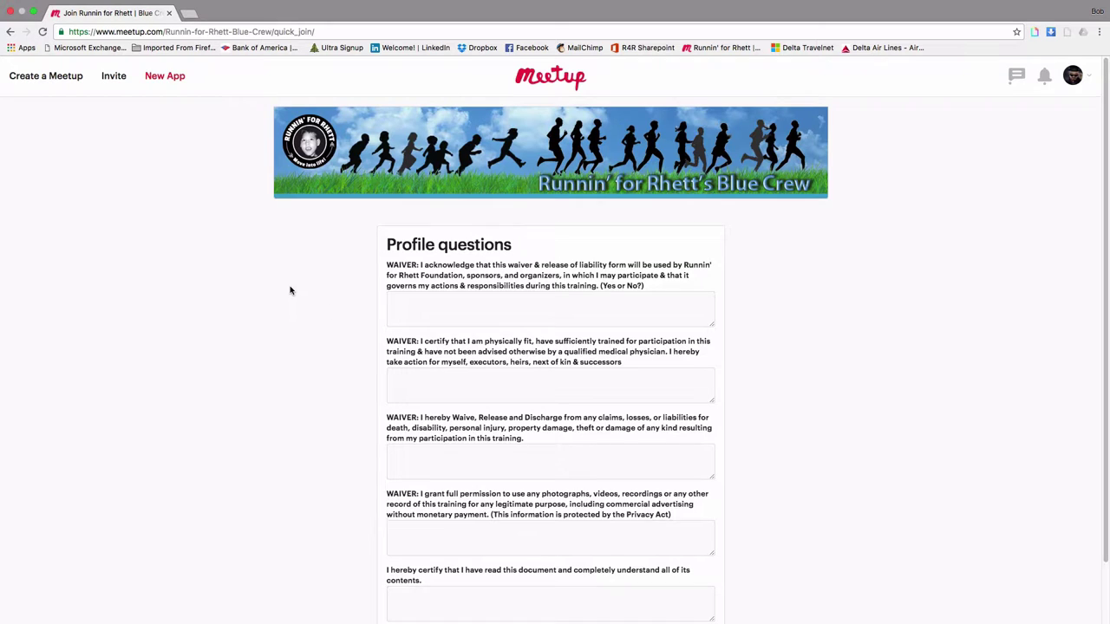
Answer 'yes' to the first three waiver profile questions.
scroll(287, 292, down, 2)
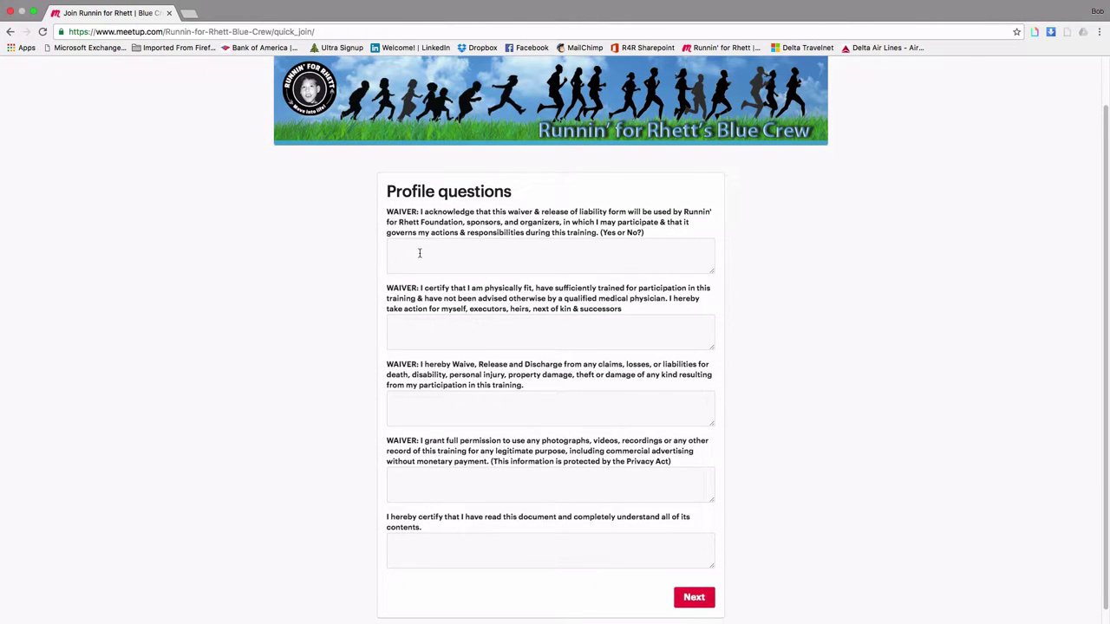
click(419, 253)
text(yes)
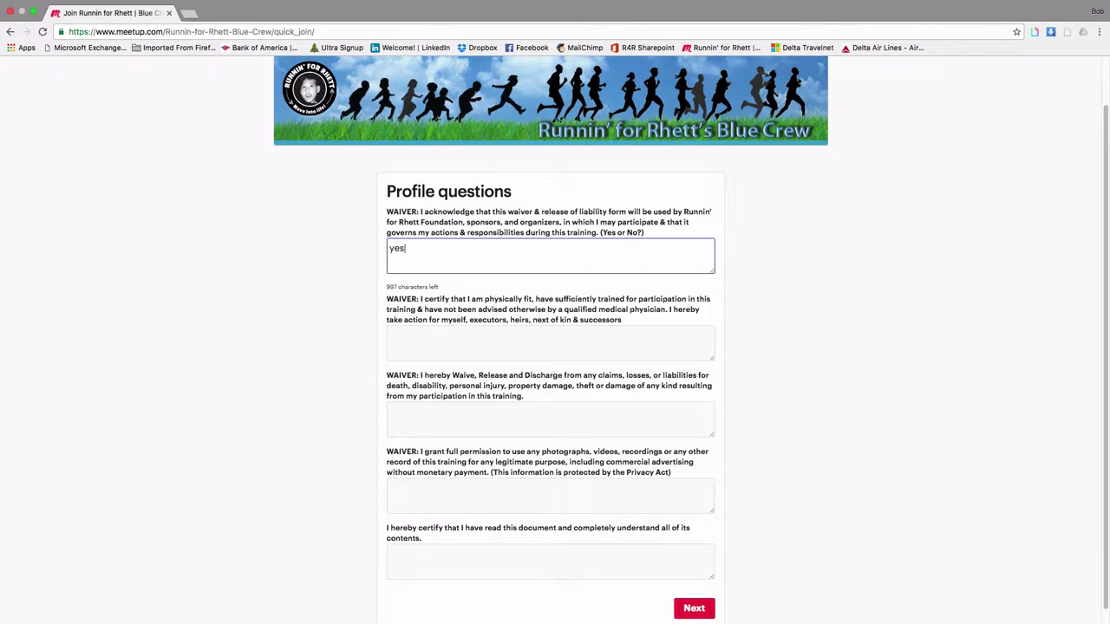
click(417, 339)
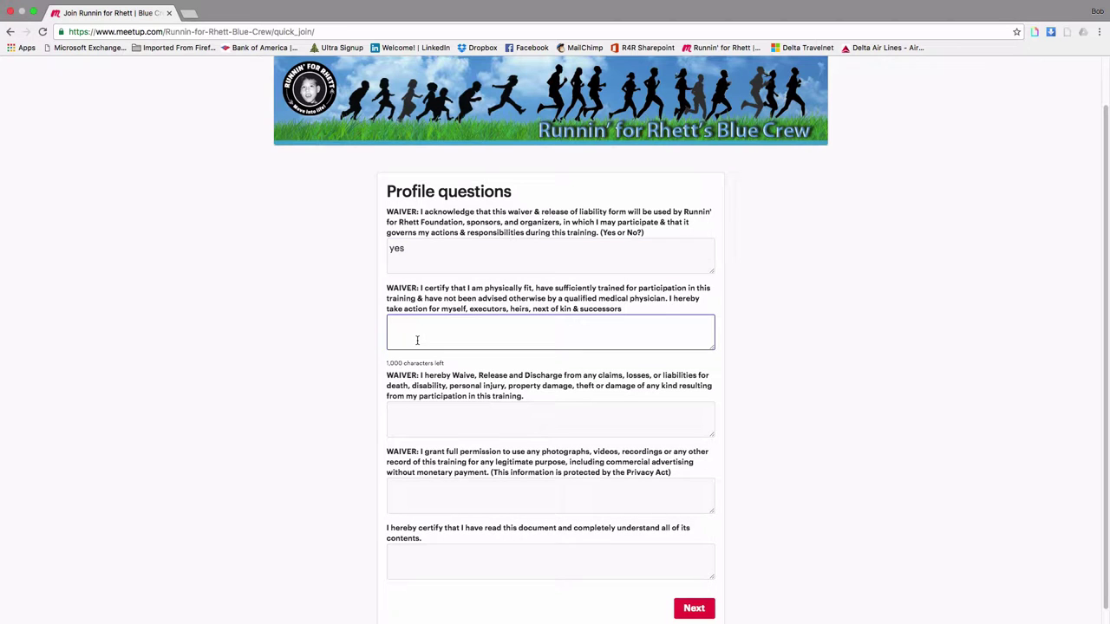
text(yes)
click(417, 416)
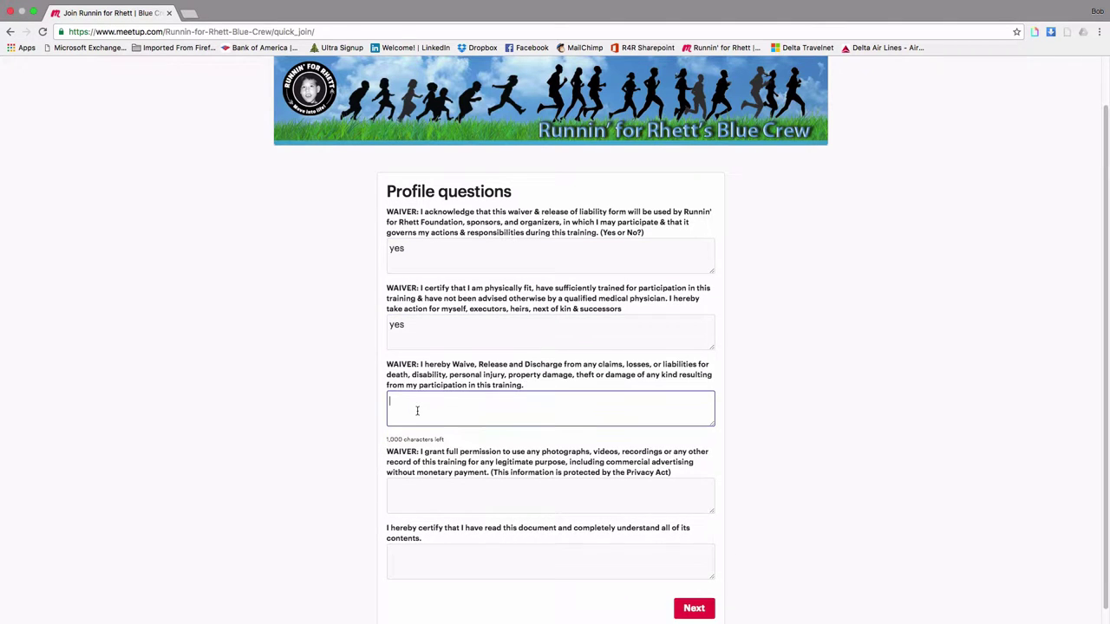
text(yes)
Answer 'yes' to the fourth and final certification questions and submit the waiver.
scroll(416, 425, down, 1)
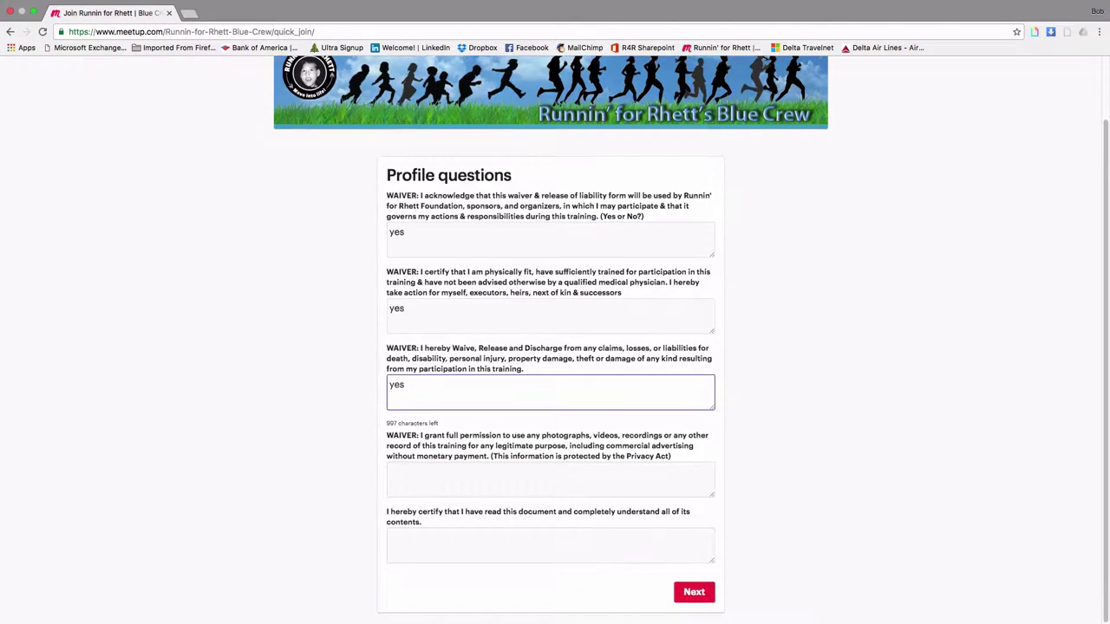
click(415, 470)
text(yes)
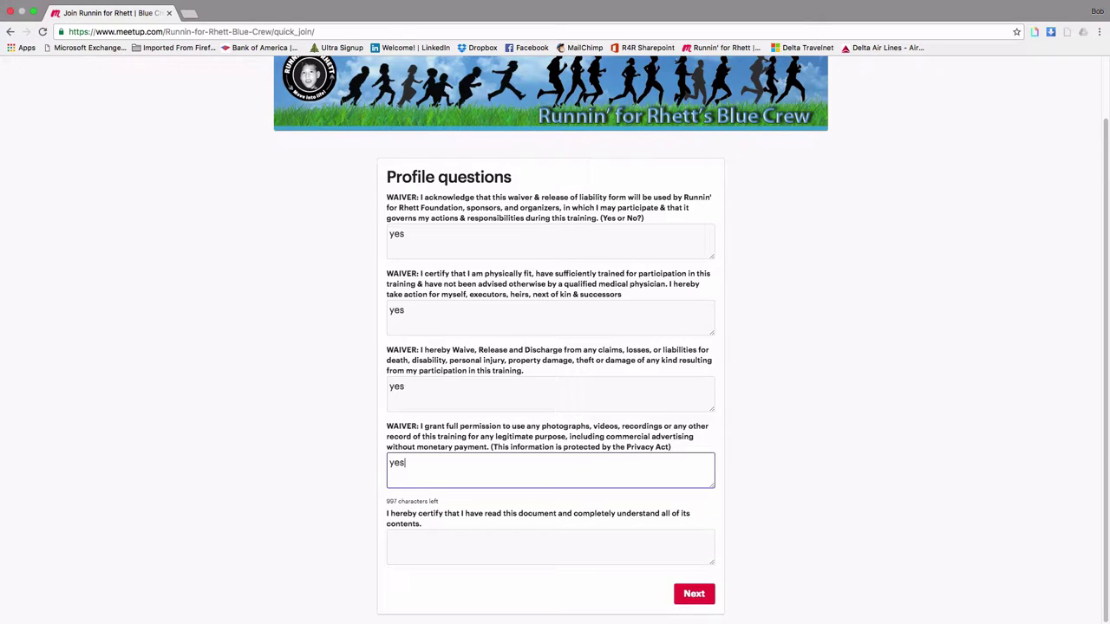
click(420, 532)
text(yes)
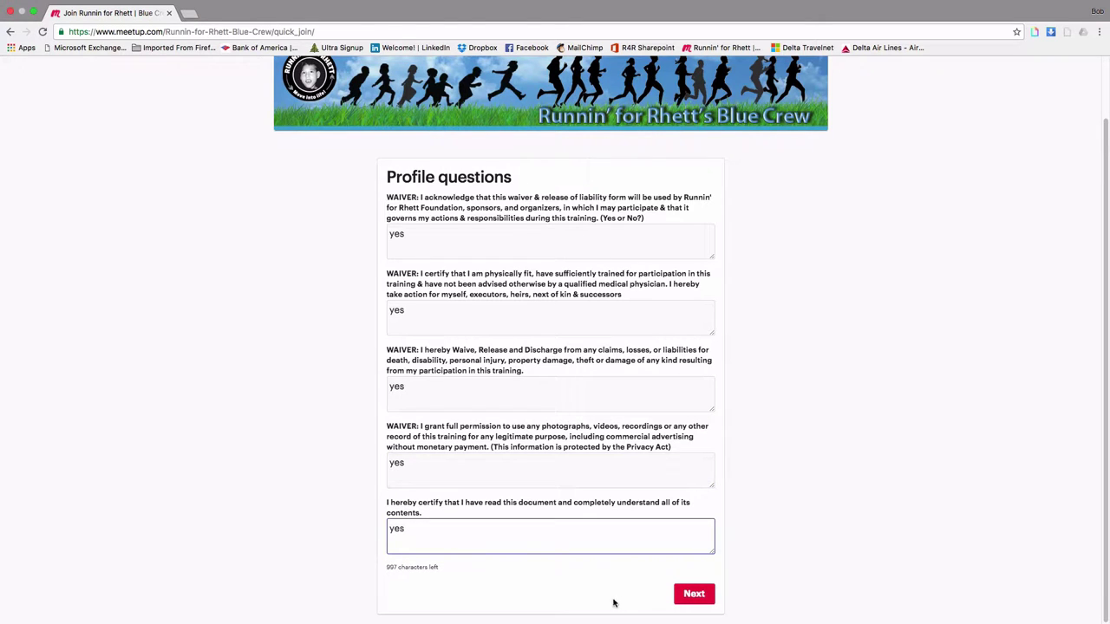
click(696, 597)
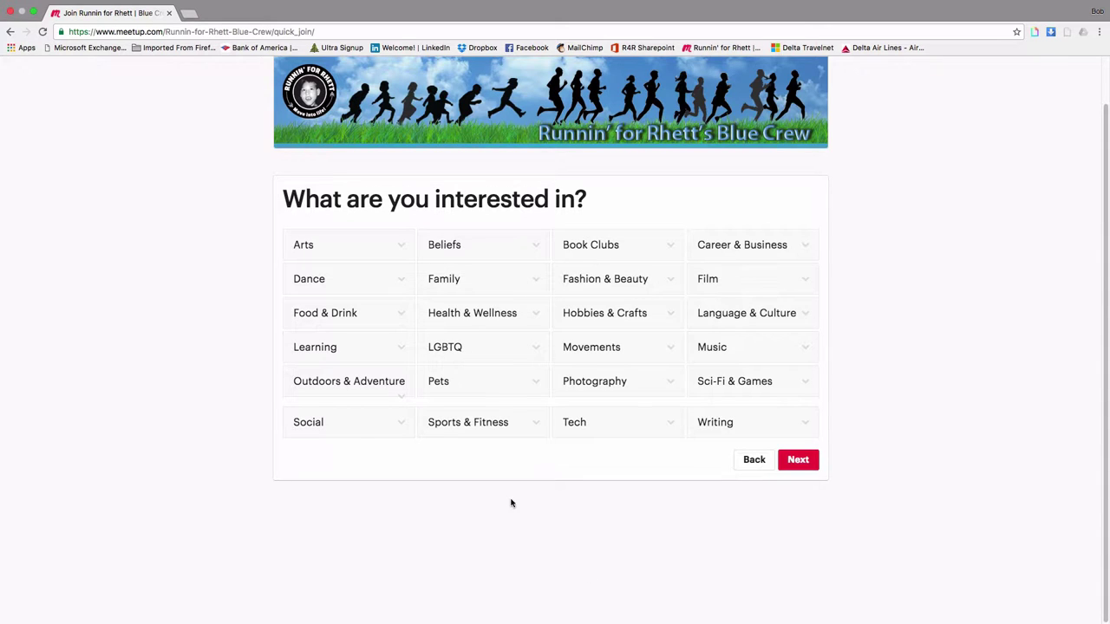
Choose Outdoor Fitness under Sports & Fitness as the interest and continue.
click(476, 423)
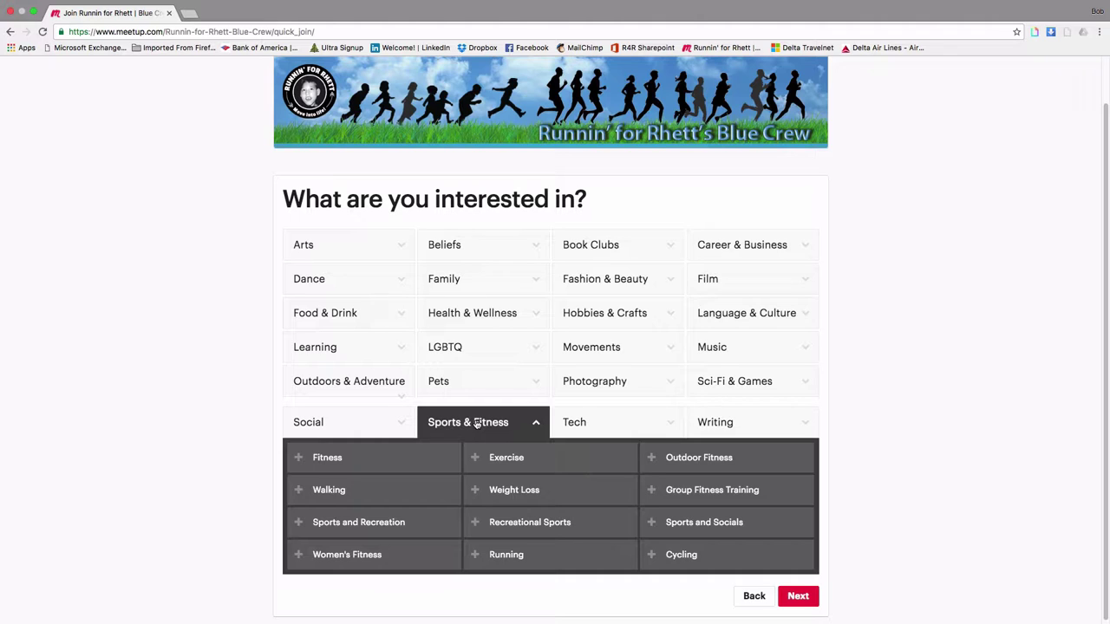
click(669, 464)
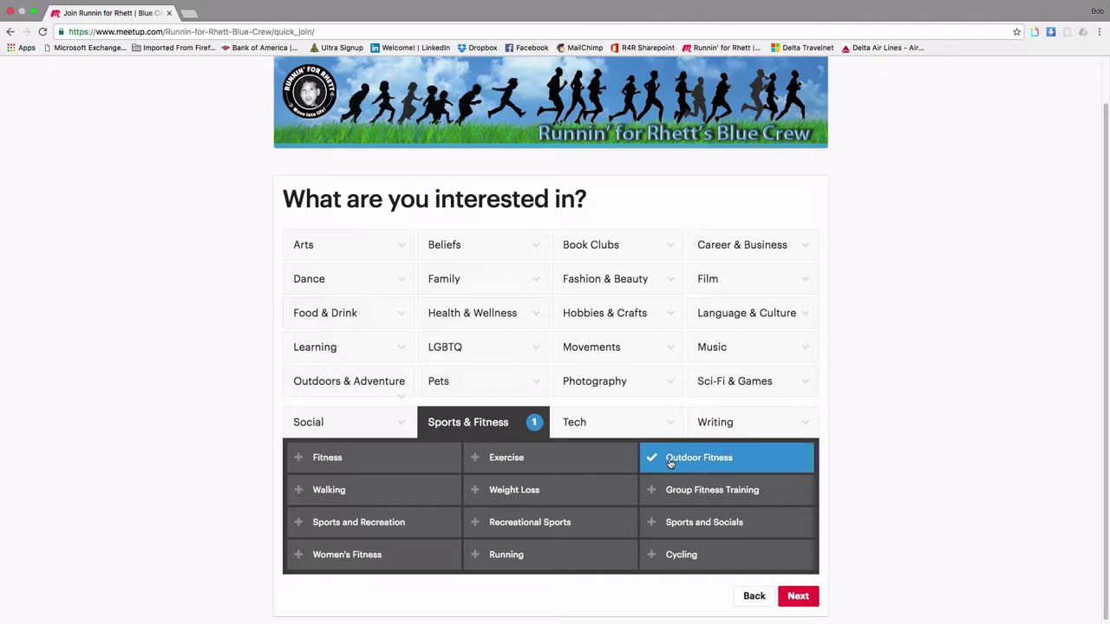
click(798, 598)
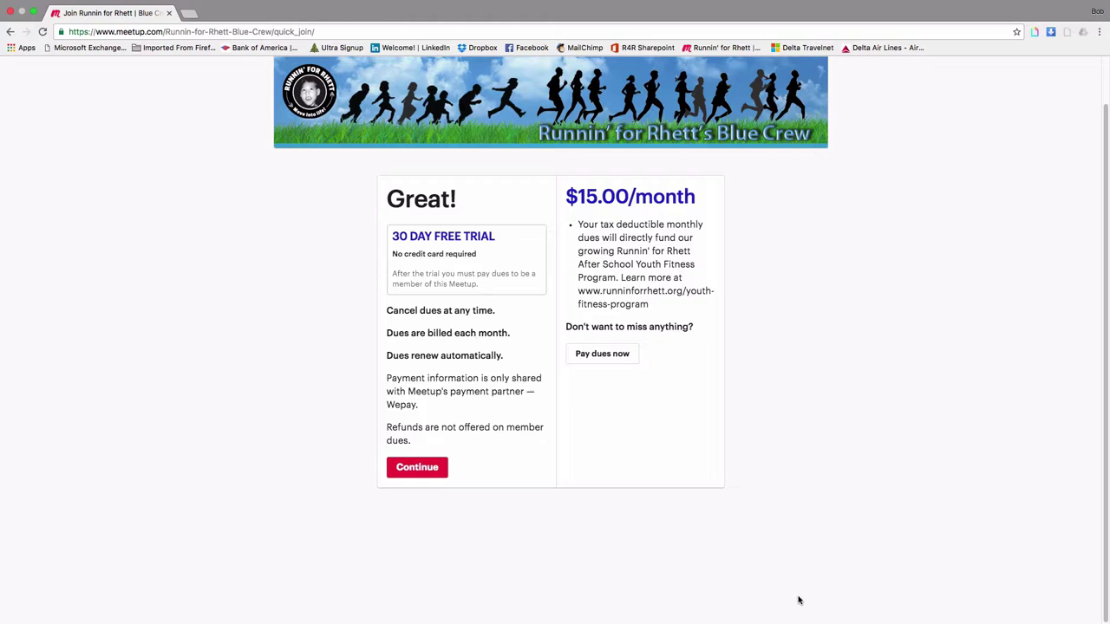
Continue with the 30-day free trial at $15.00/month, then return to the group's home page.
click(405, 469)
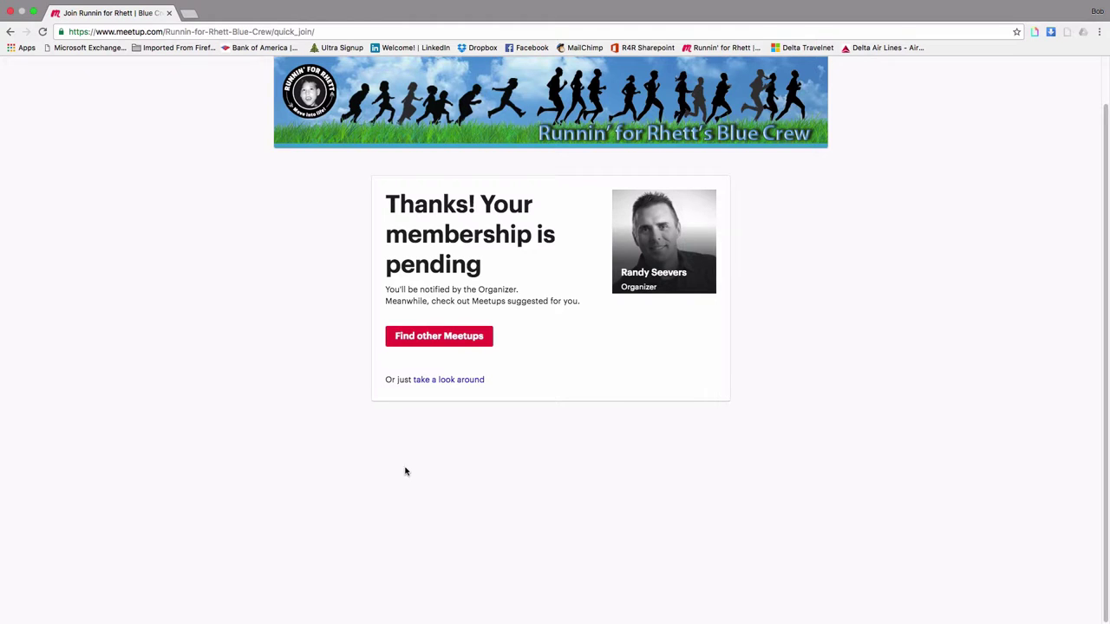
click(441, 381)
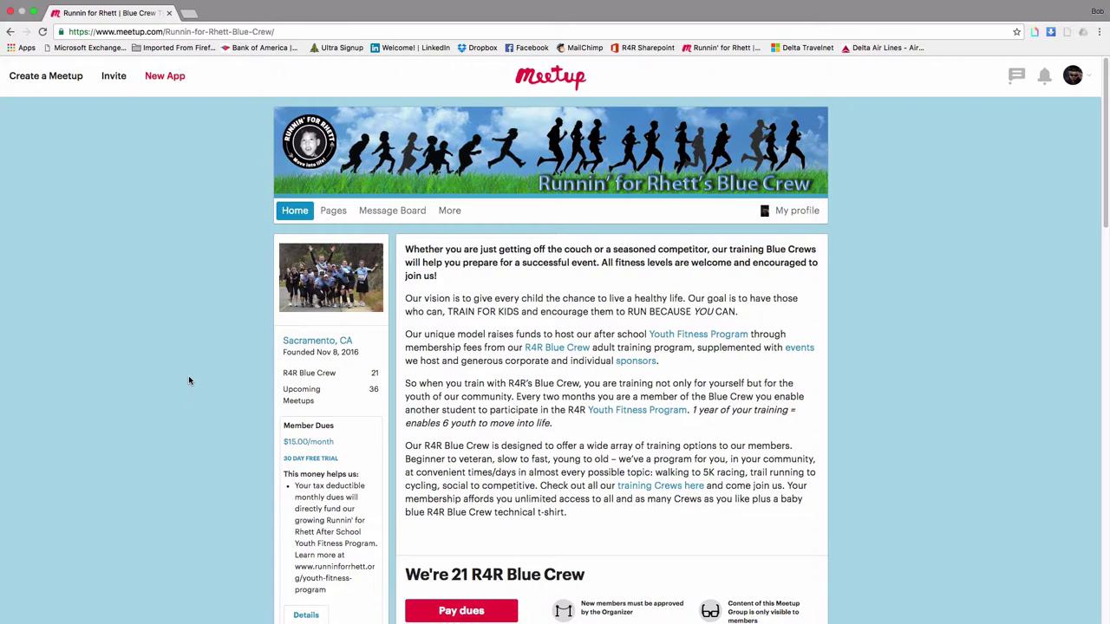
Scroll down to the group's About text and Member Dues, then back up.
scroll(189, 380, down, 3)
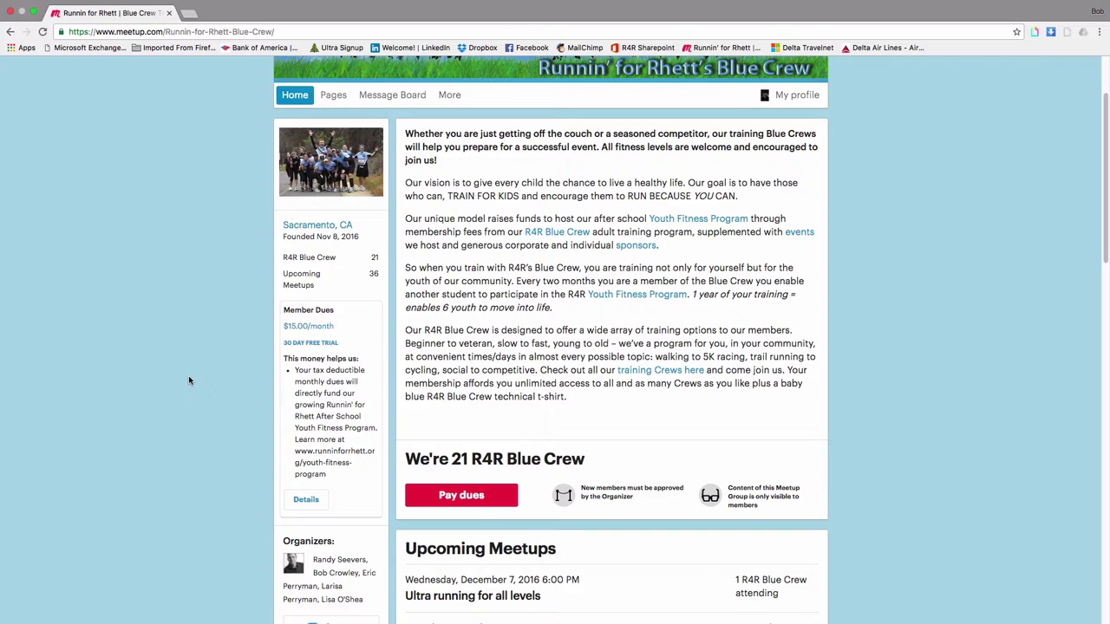
scroll(189, 380, up, 1)
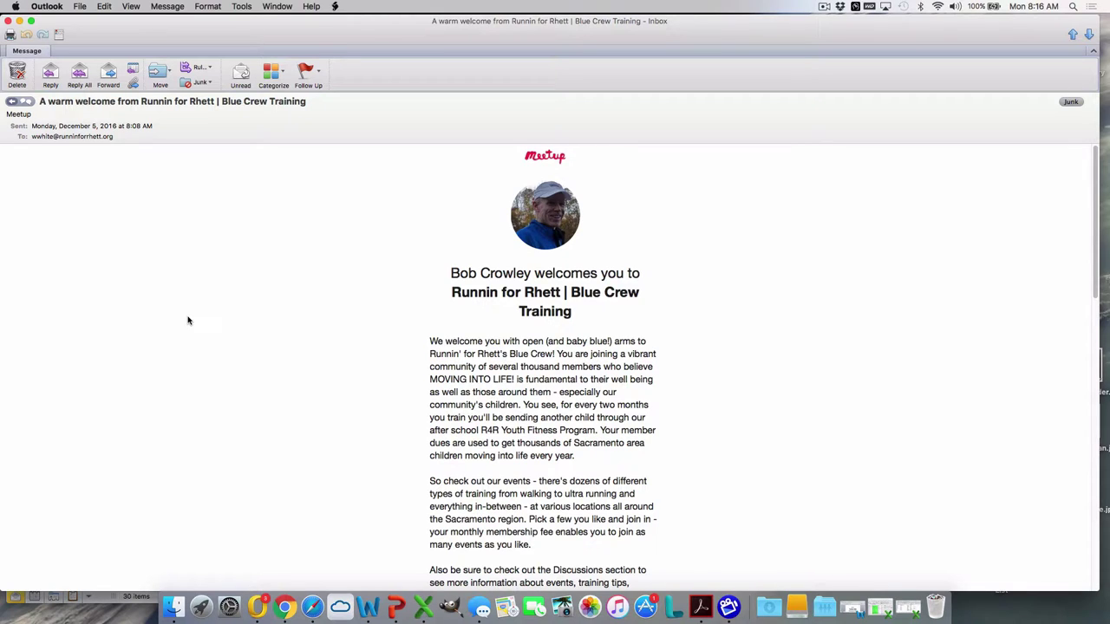
Scroll the welcome email down to Upcoming Meetups and back to the top.
scroll(188, 321, down, 10)
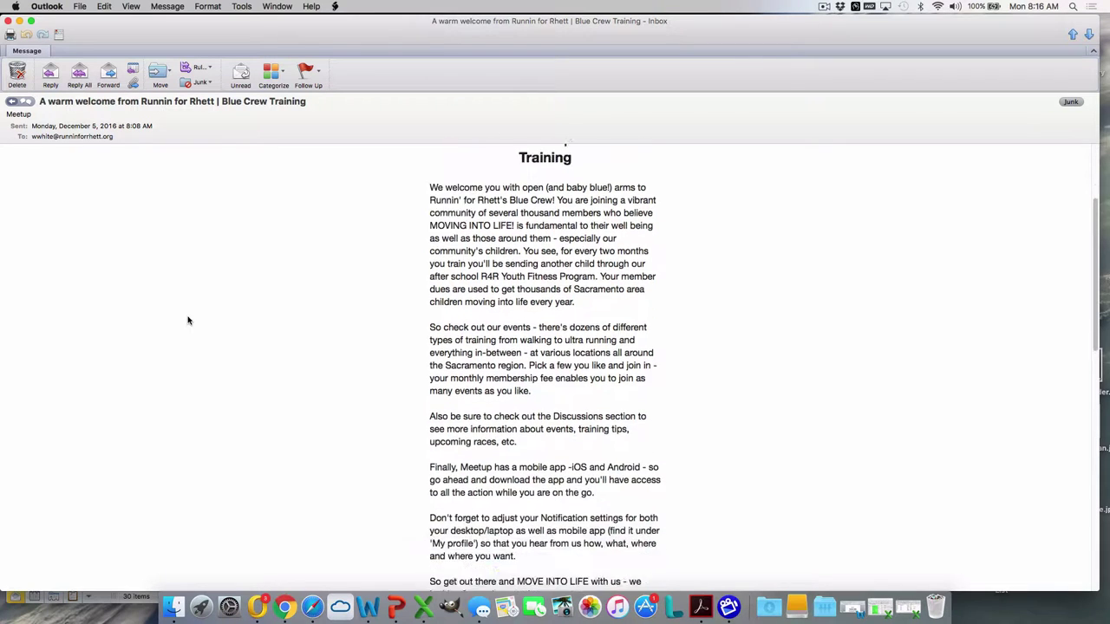
scroll(188, 321, down, 2)
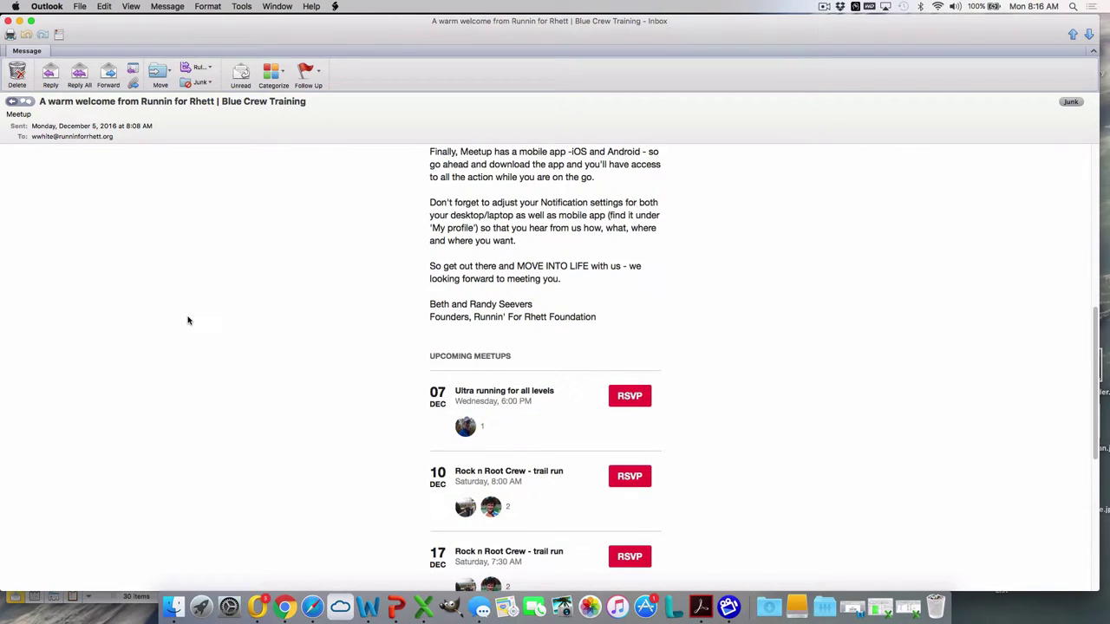
scroll(187, 320, down, 3)
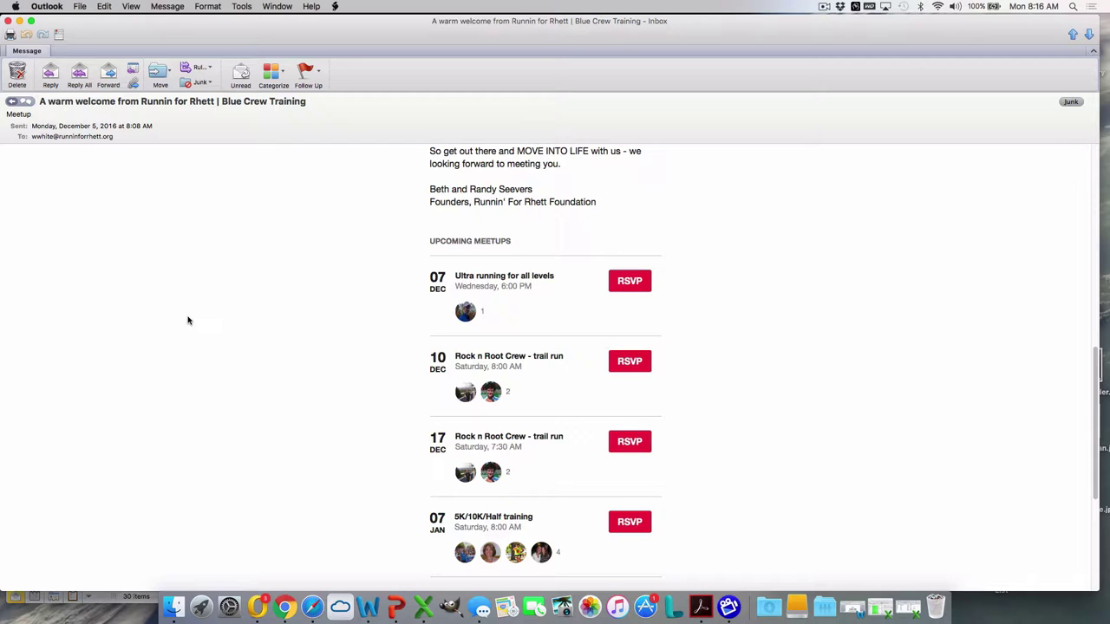
scroll(187, 321, down, 4)
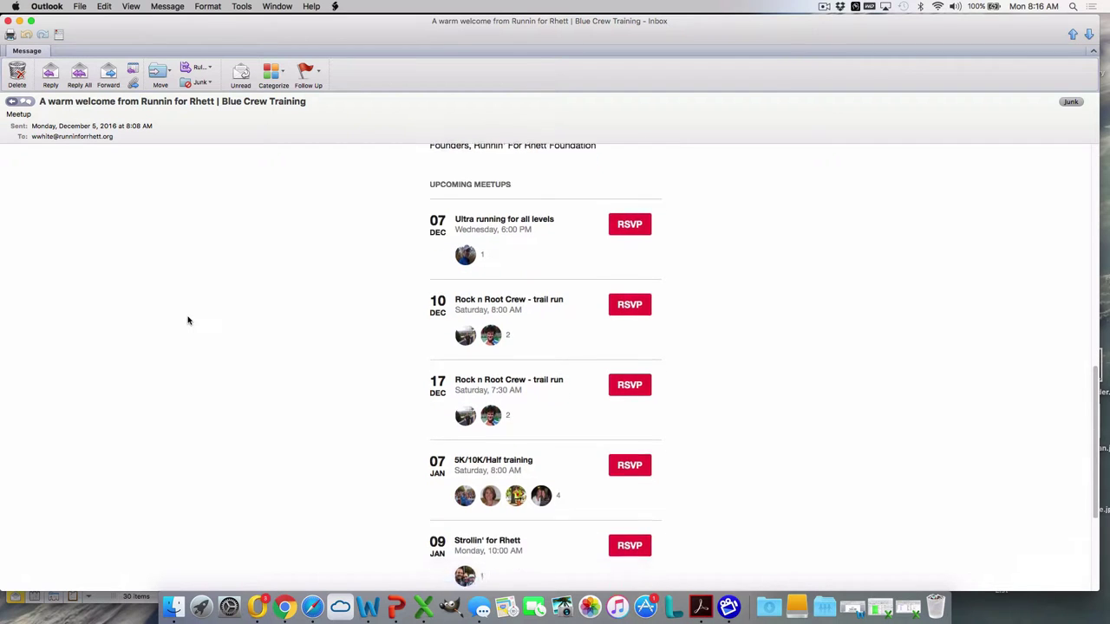
scroll(187, 321, up, 15)
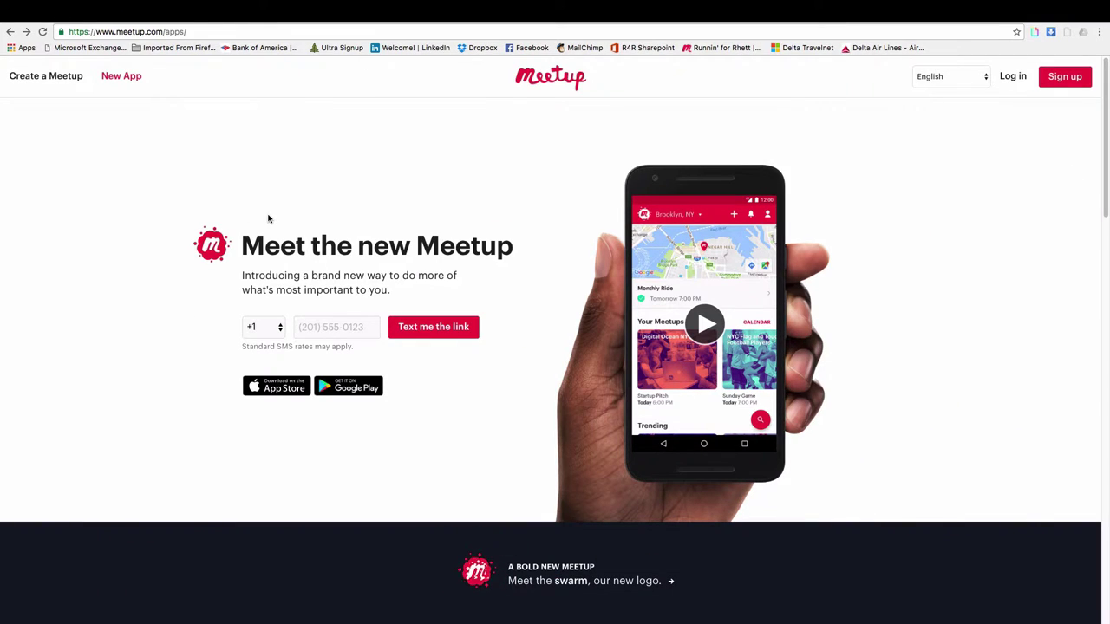
Log in, then open Runnin for Rhett | Blue Crew Training from the avatar's group list.
click(1020, 82)
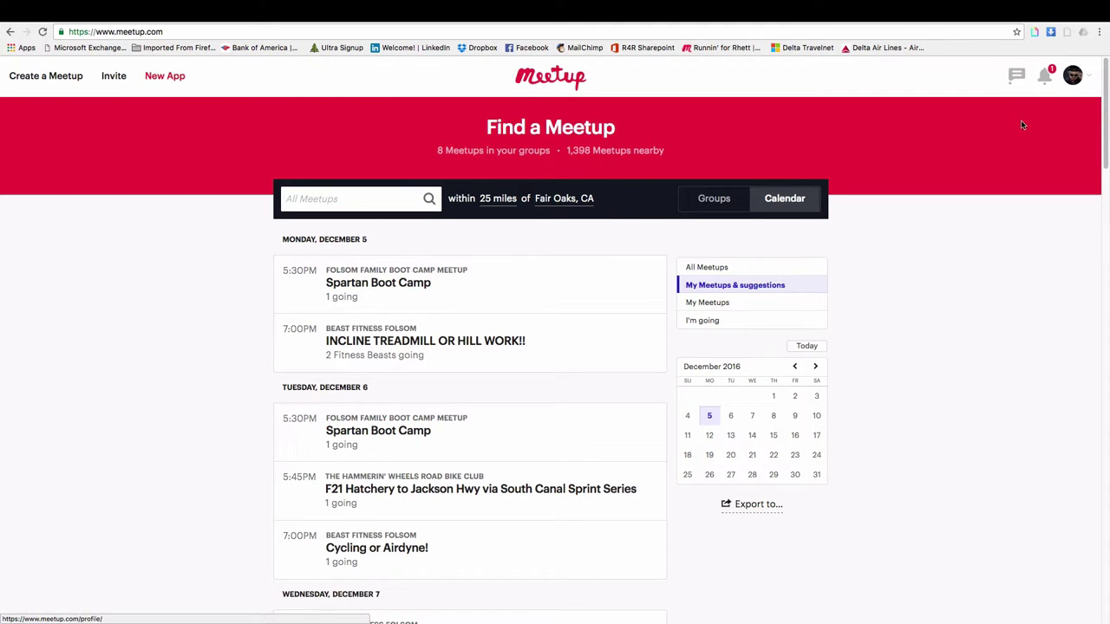
click(1090, 76)
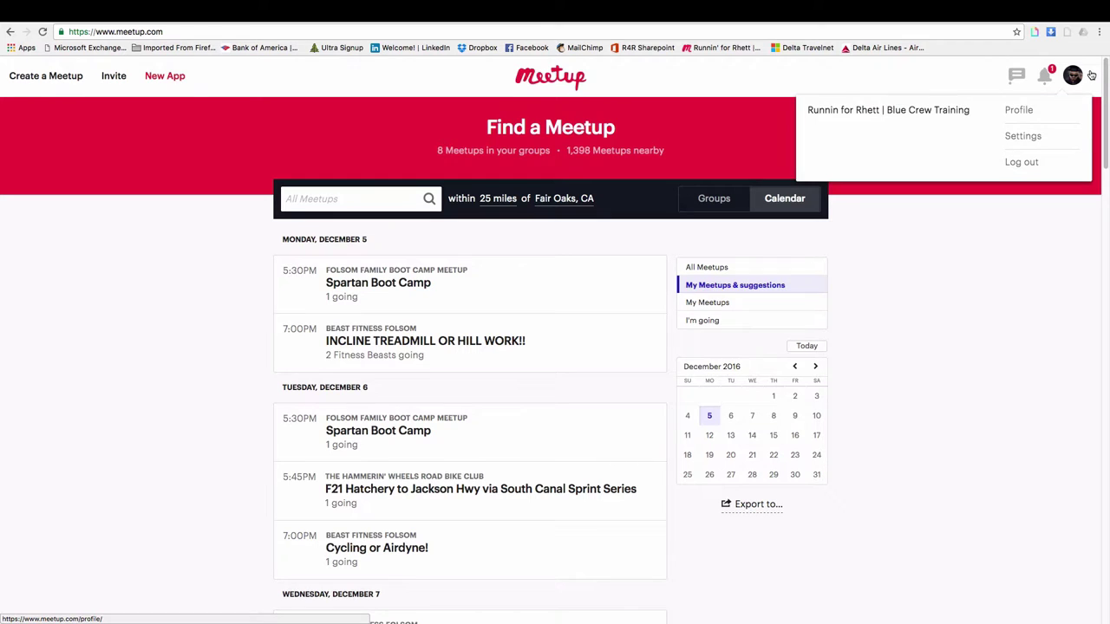
click(963, 112)
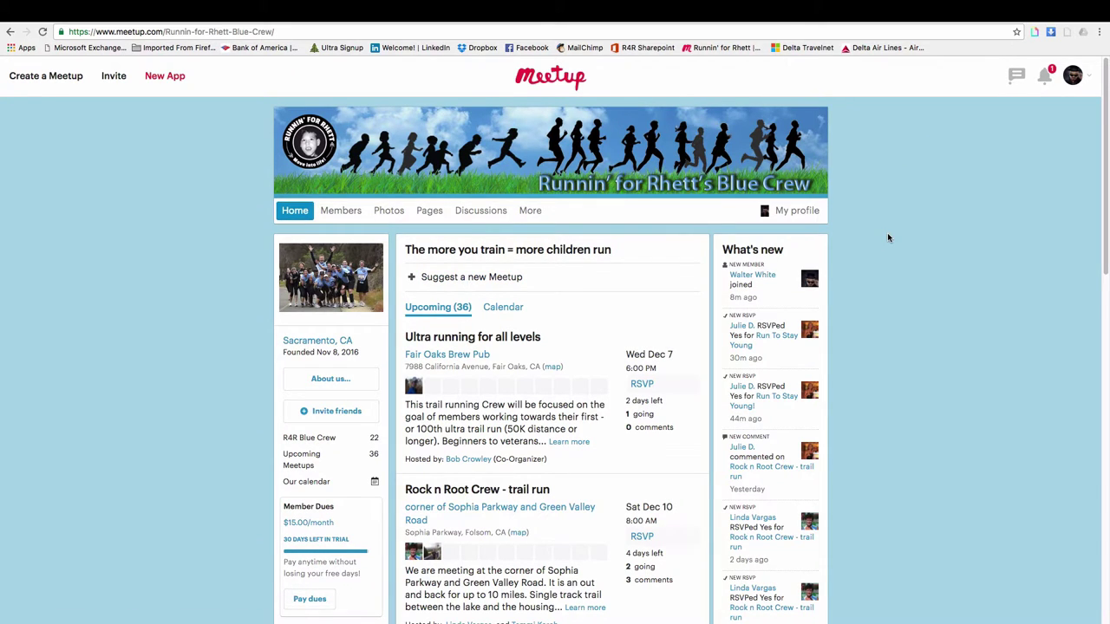
scroll(887, 236, down, 2)
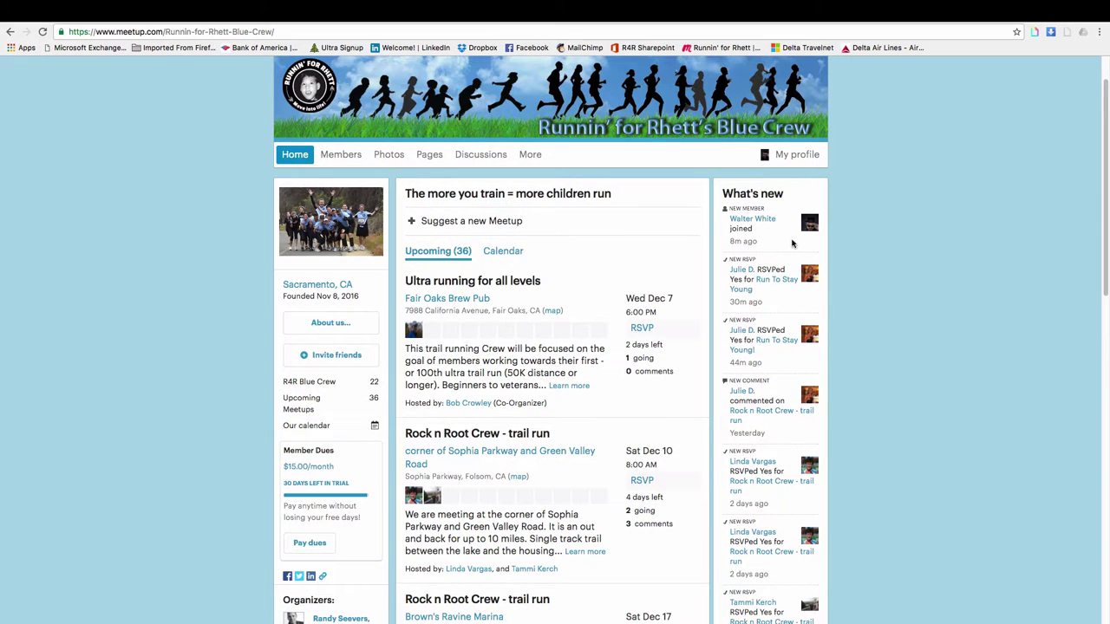
scroll(894, 257, down, 5)
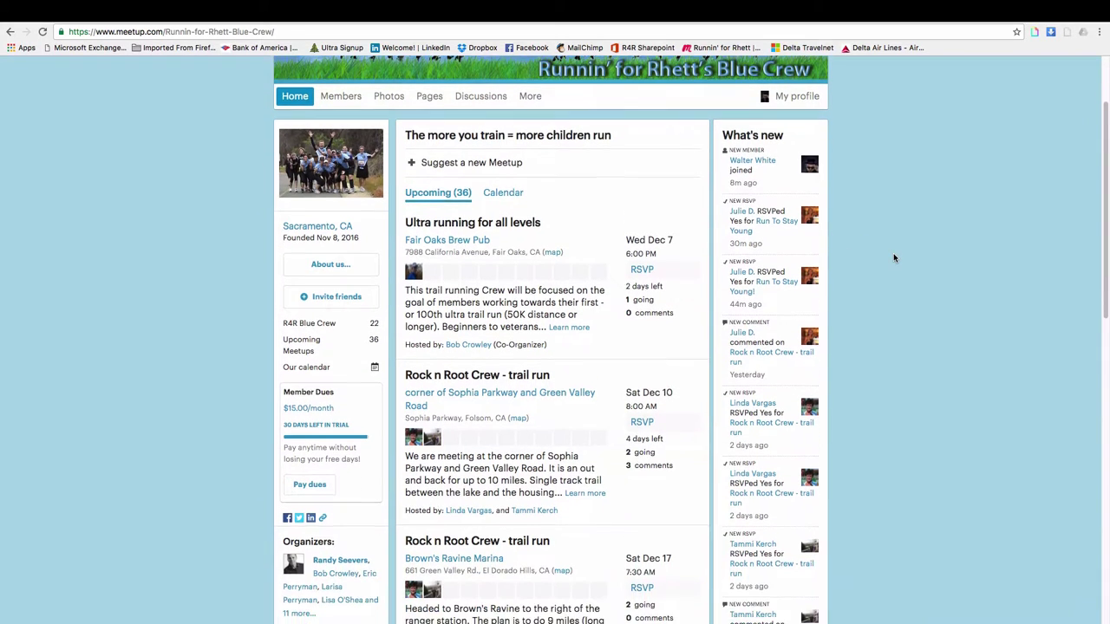
scroll(894, 258, up, 3)
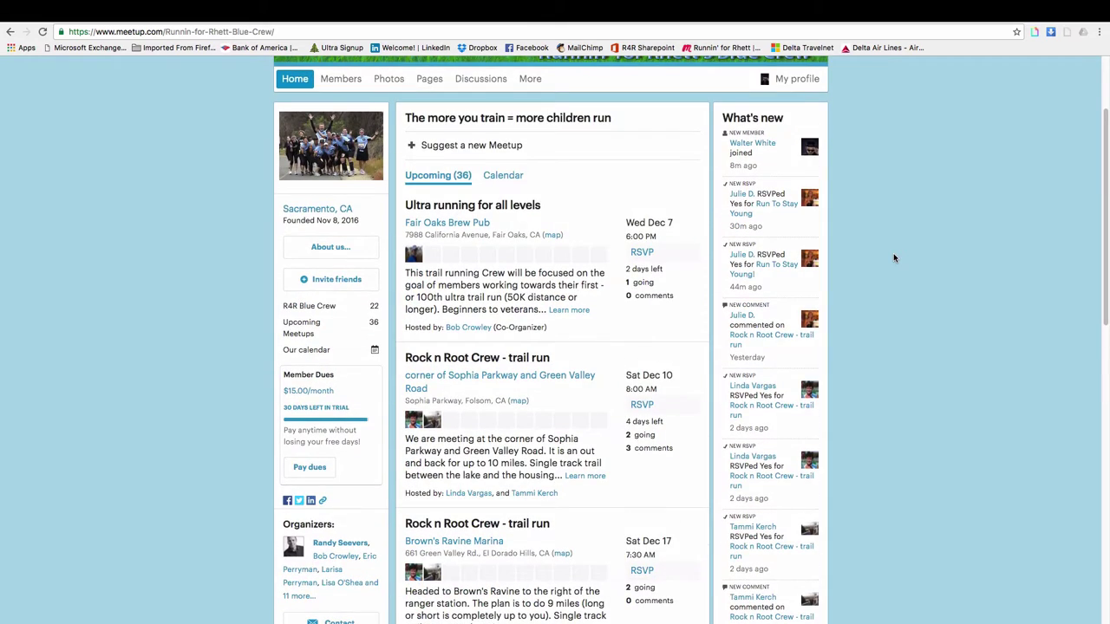
scroll(894, 257, down, 5)
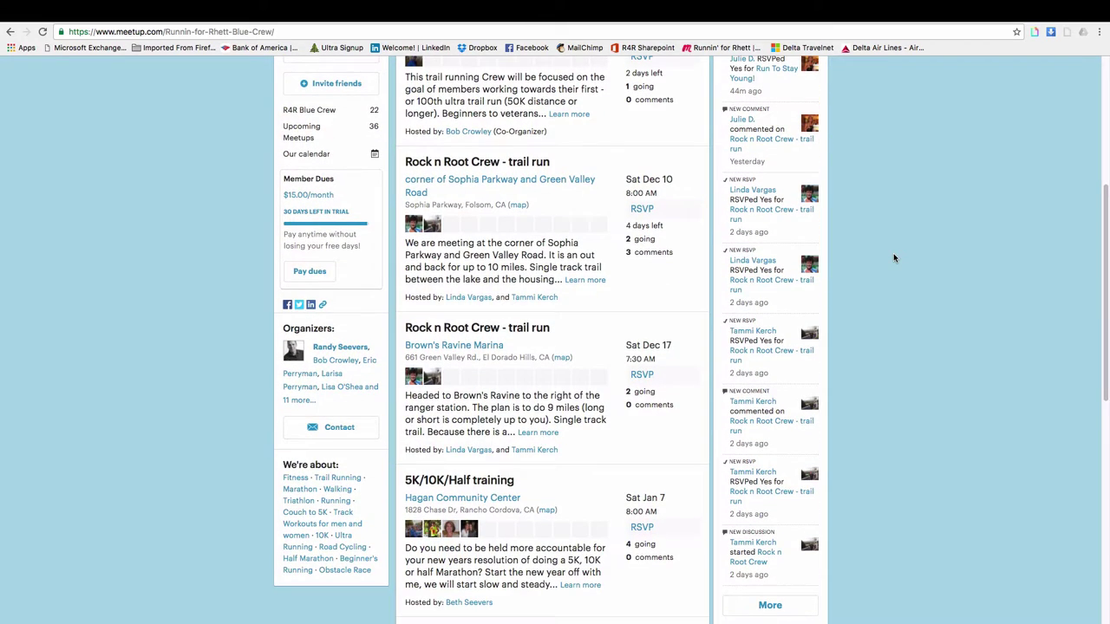
scroll(894, 257, down, 3)
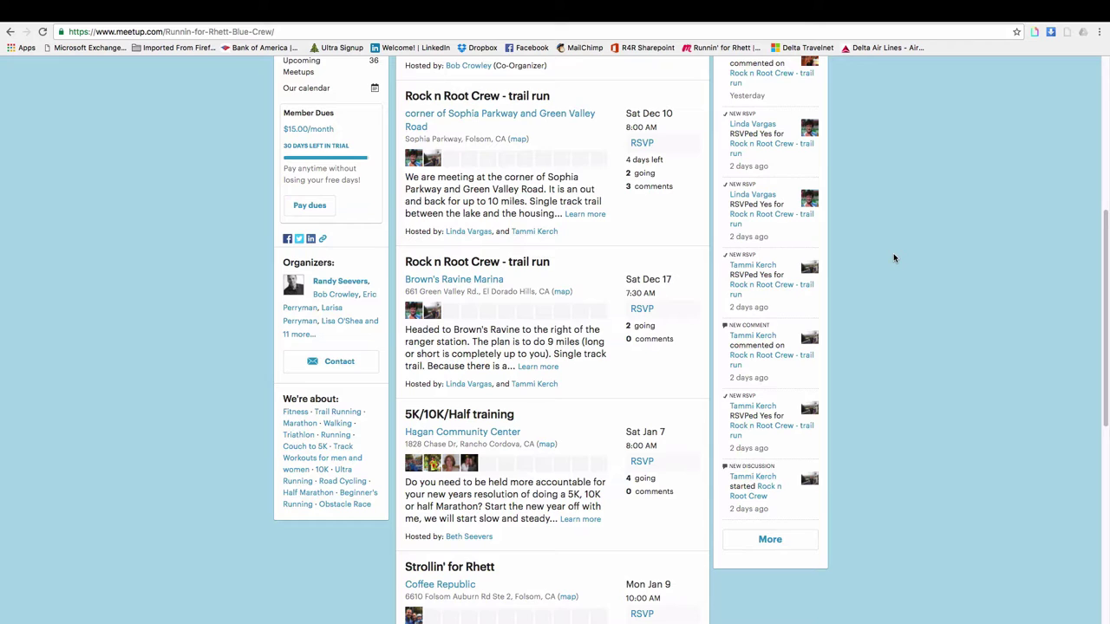
scroll(894, 258, down, 6)
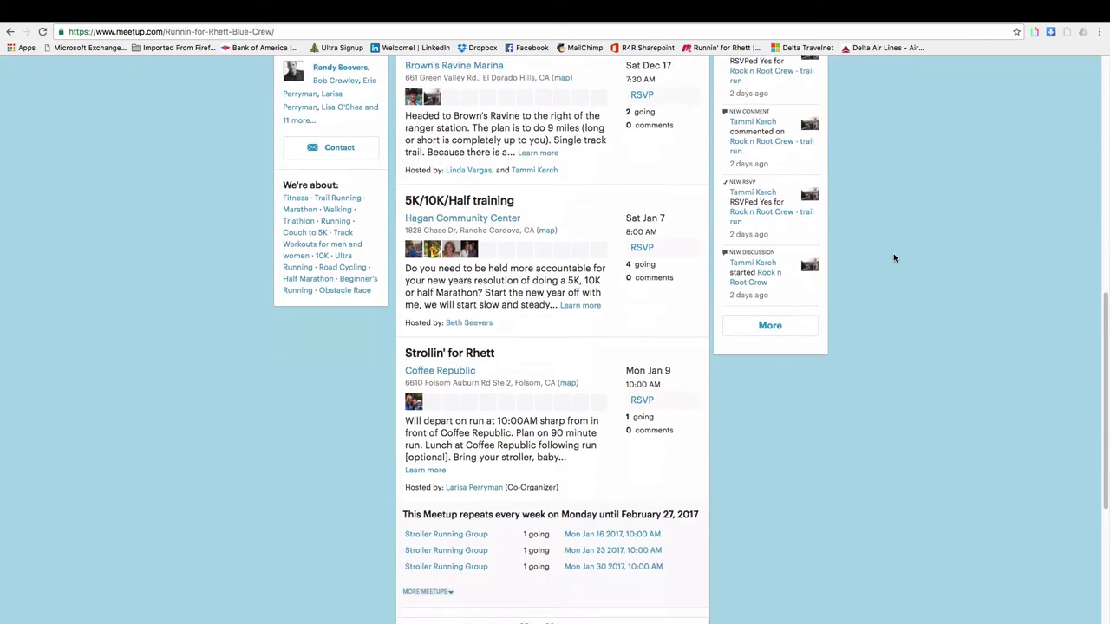
scroll(894, 258, up, 12)
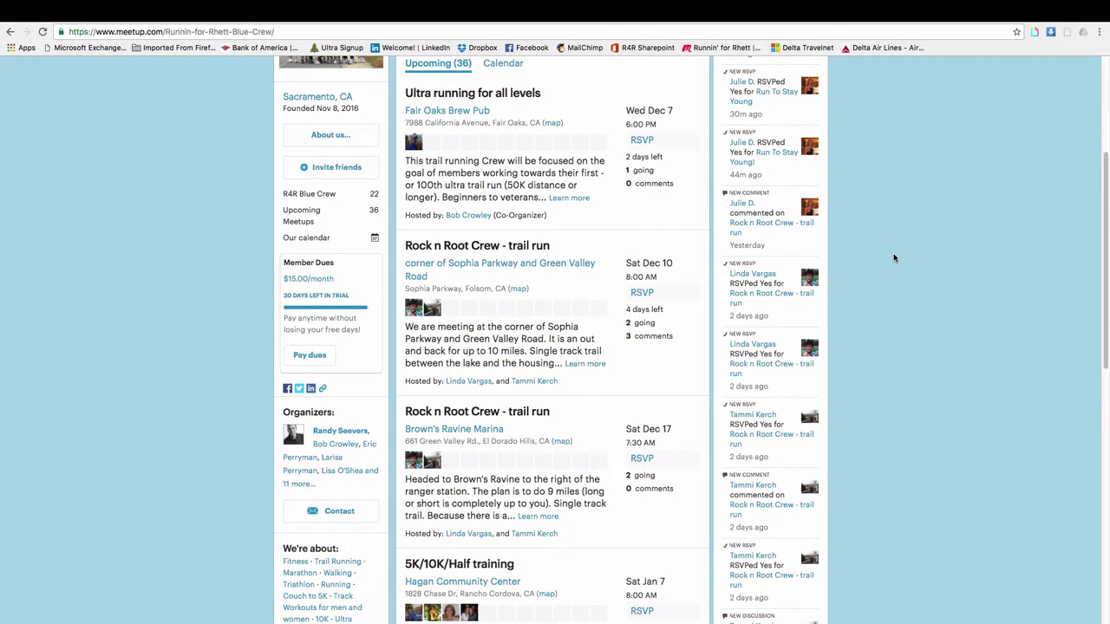
scroll(894, 257, up, 3)
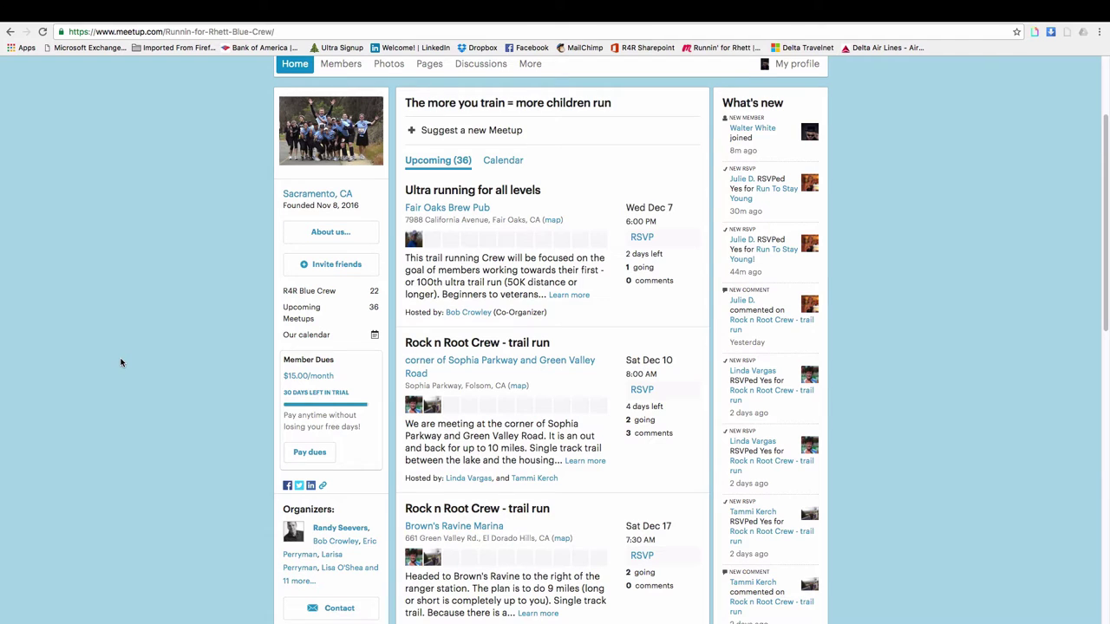
scroll(122, 362, up, 3)
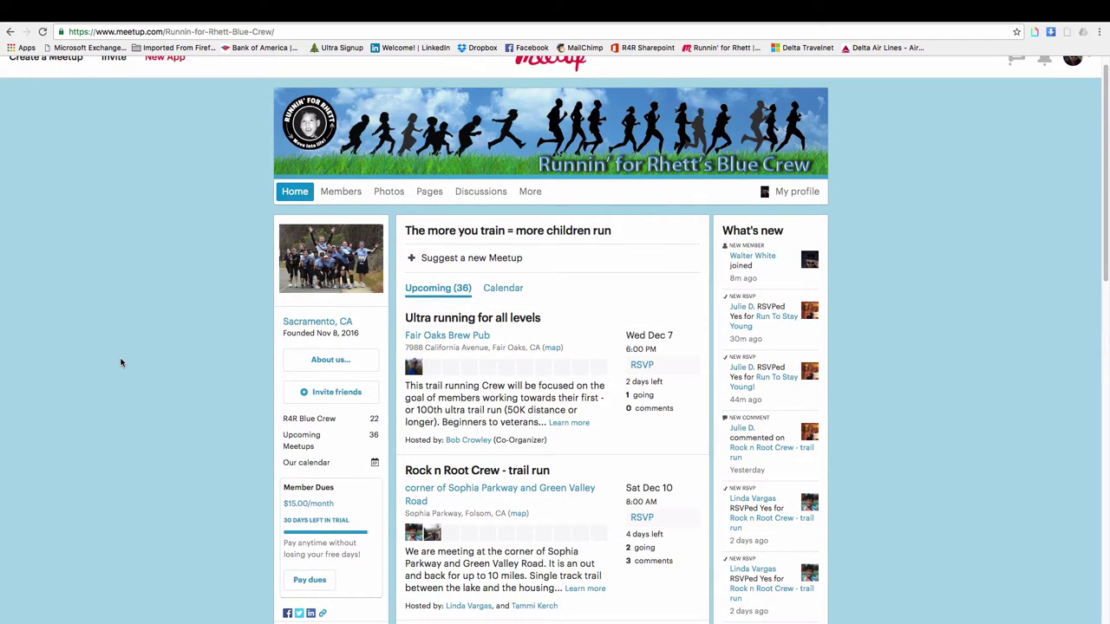